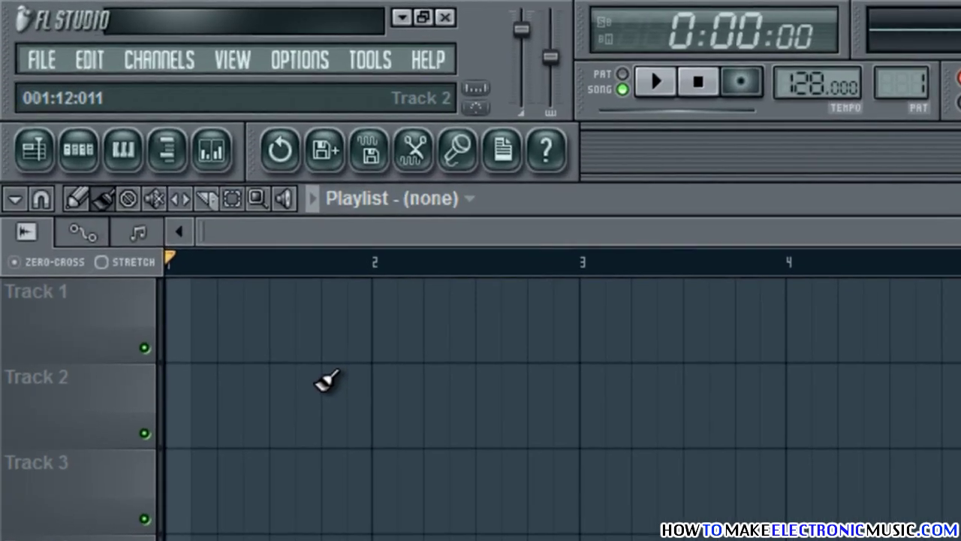
Step: Place the Kick 1 sample from the Kicks folder at the start of Track 1 in the playlist
left_click(82, 73)
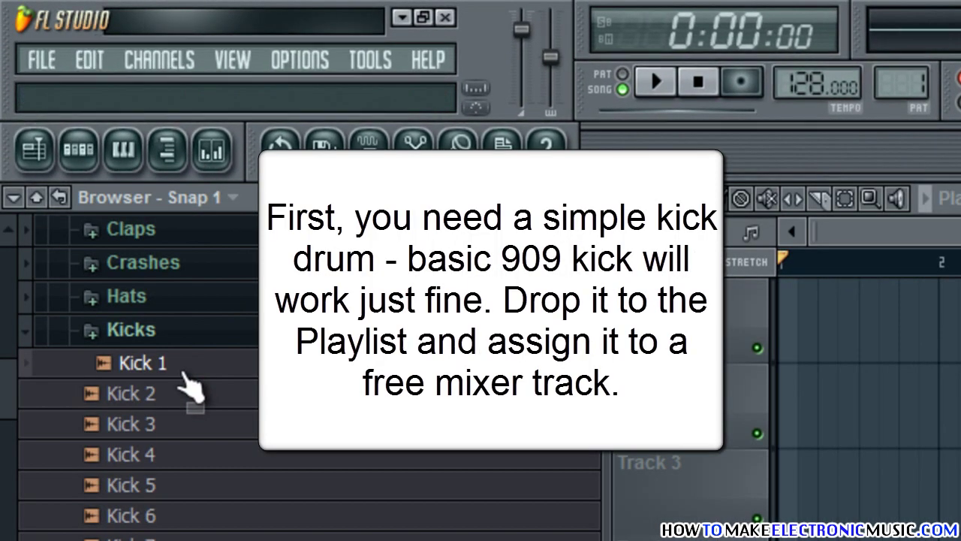
left_click_drag(182, 374, 179, 376)
left_click_drag(181, 377, 788, 334)
left_click(587, 197)
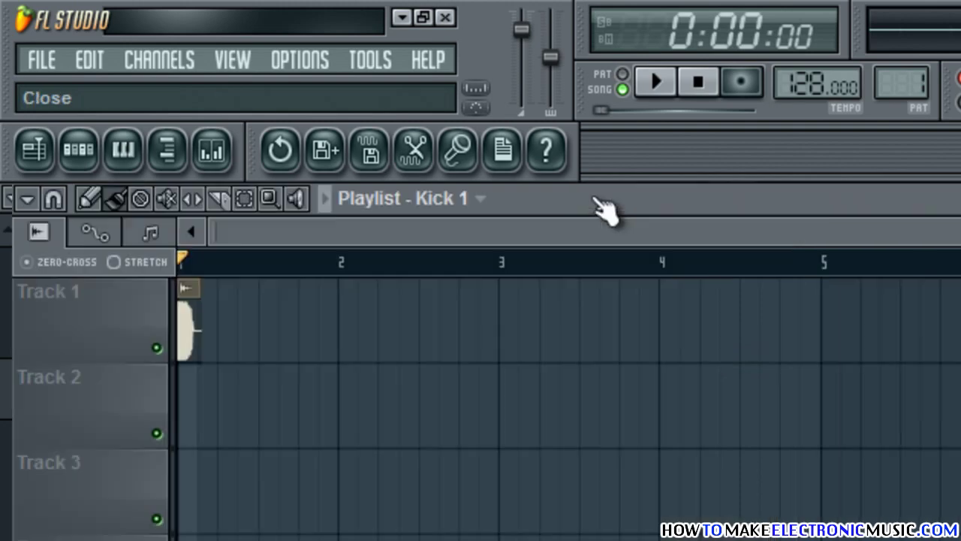
Step: Assign the Kick 1 channel to a free mixer track and lower that track's volume slightly
double_click(179, 344)
left_click(477, 311)
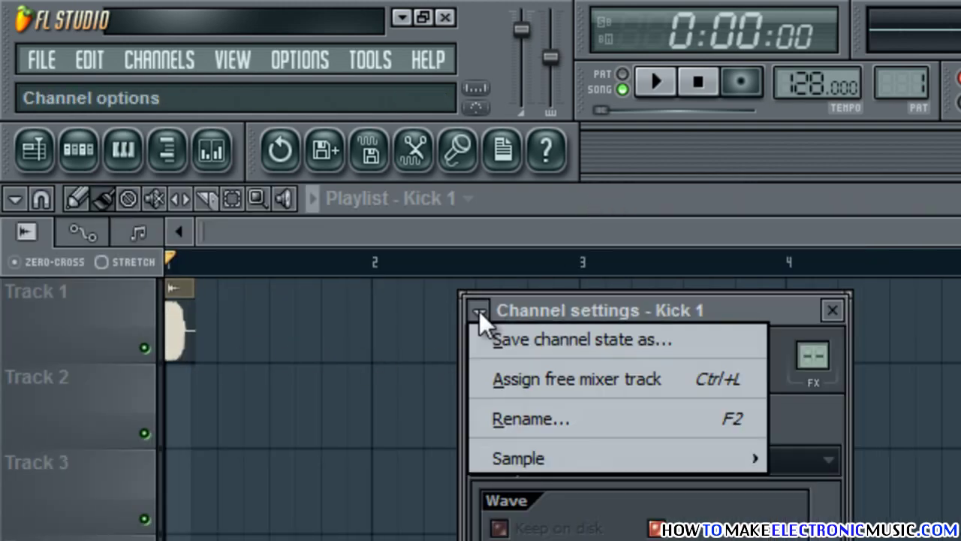
left_click(518, 378)
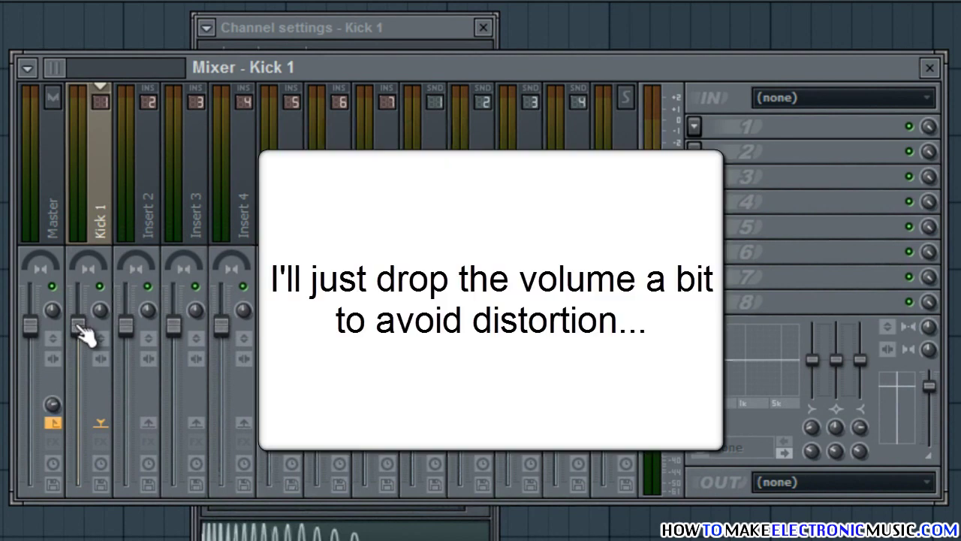
left_click_drag(83, 330, 109, 387)
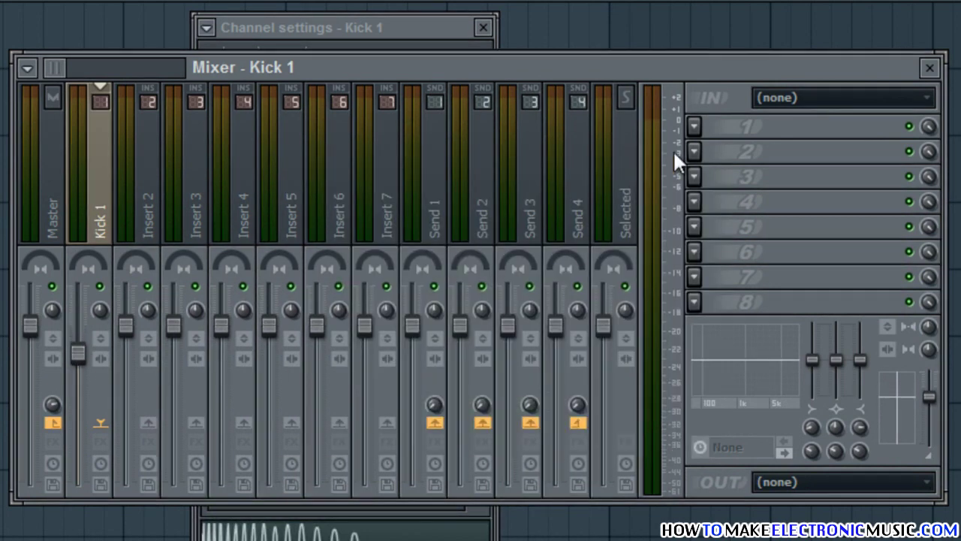
Step: Load Fruity Reeverb 2 into the Kick 1 mixer track's first effect slot, and close the mixer and channel settings windows
left_click(695, 126)
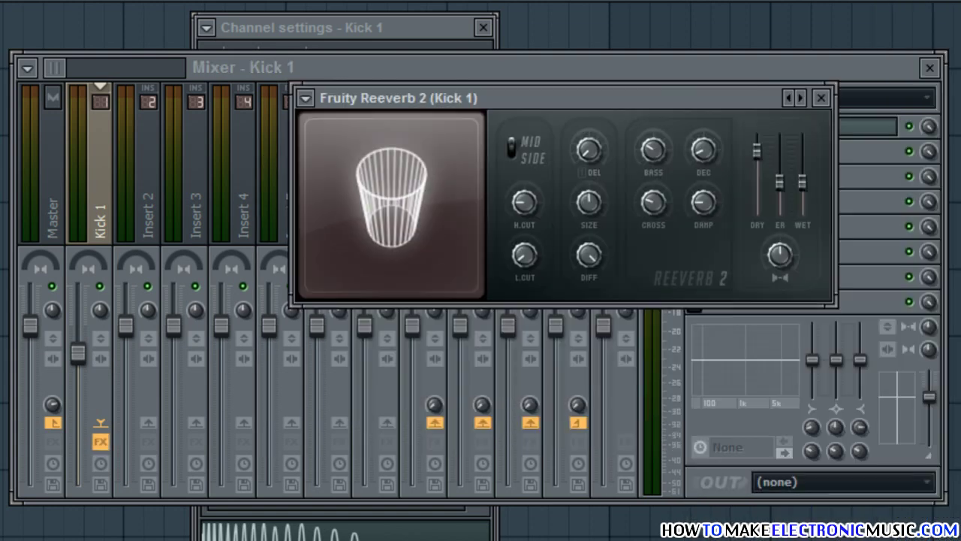
left_click(948, 75)
left_click(930, 68)
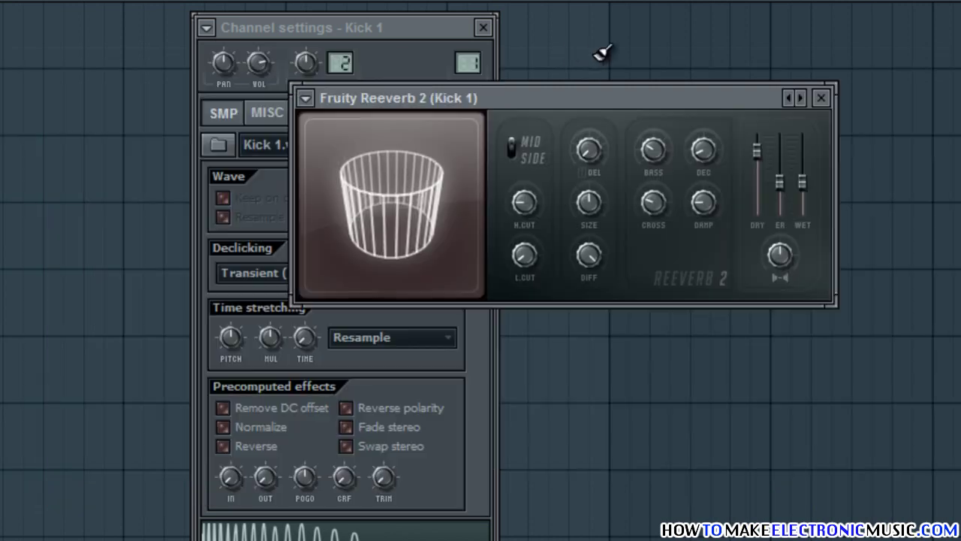
left_click(482, 27)
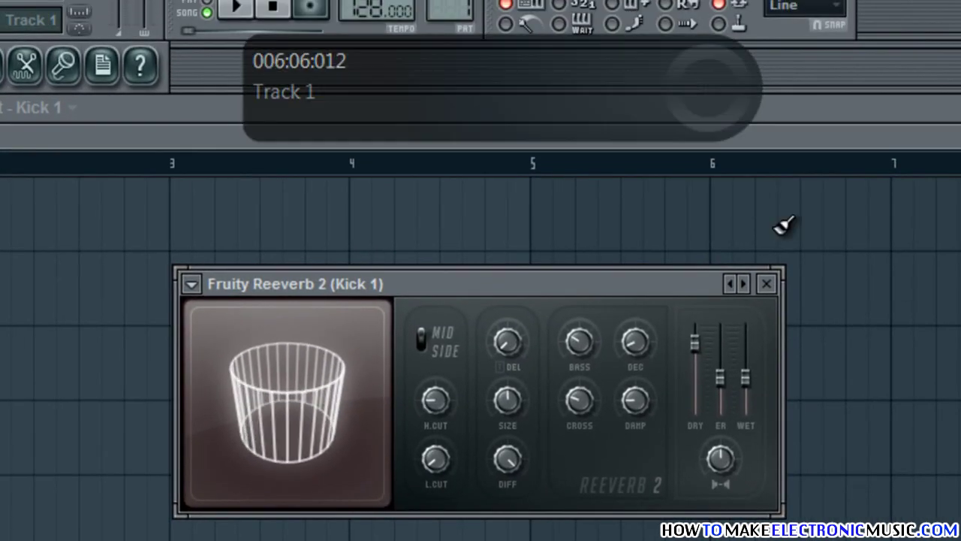
Step: Apply the Large Hall preset to Fruity Reeverb 2 and turn its predelay down
left_click(743, 282)
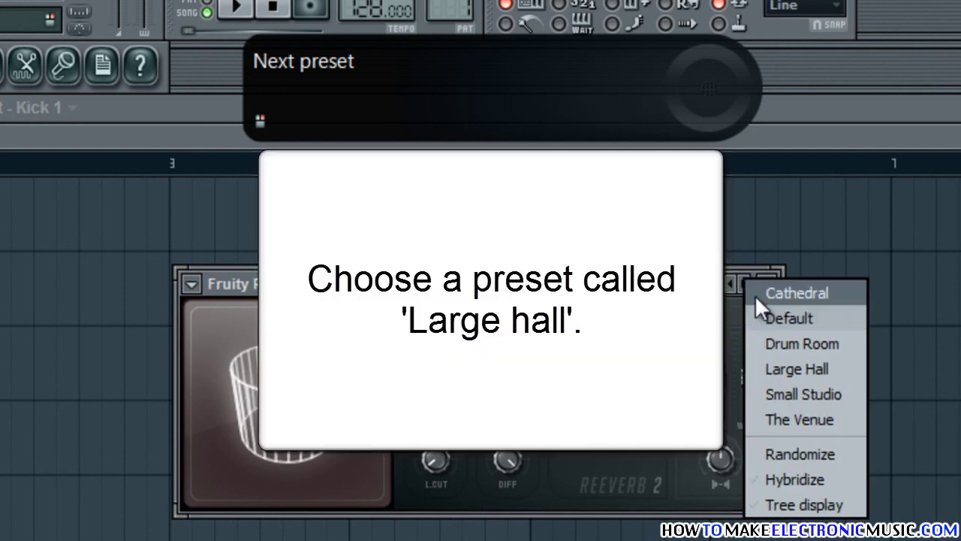
left_click(840, 366)
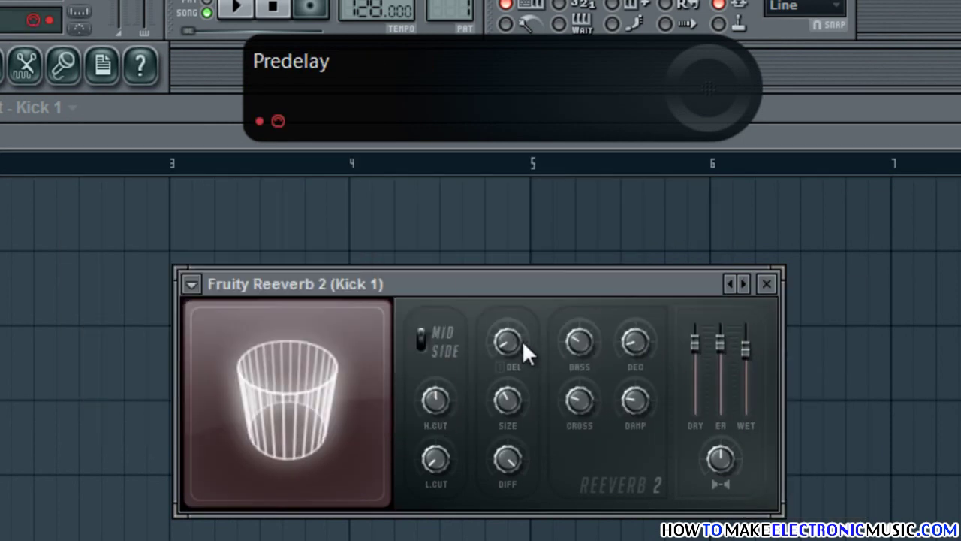
left_click_drag(526, 340, 526, 356)
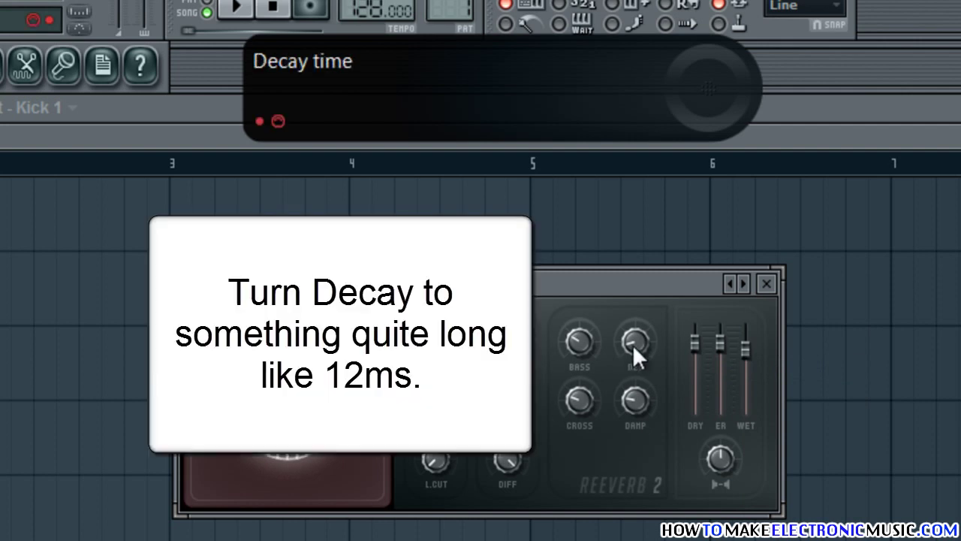
Step: Set the reverb's decay time to 12.0 sec and close the plugin window
left_click_drag(632, 344, 621, 220)
scroll(644, 344, "up", 2)
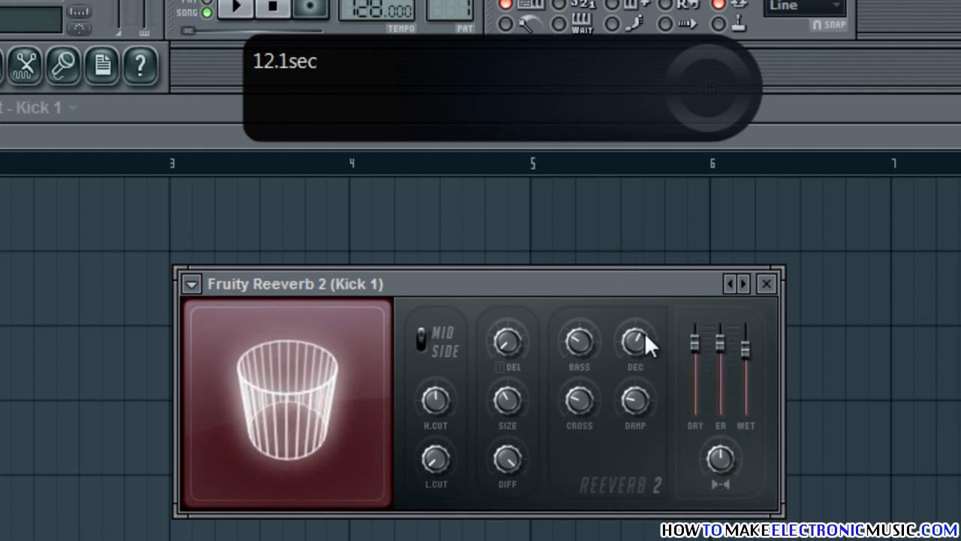
scroll(644, 335, "down", 1)
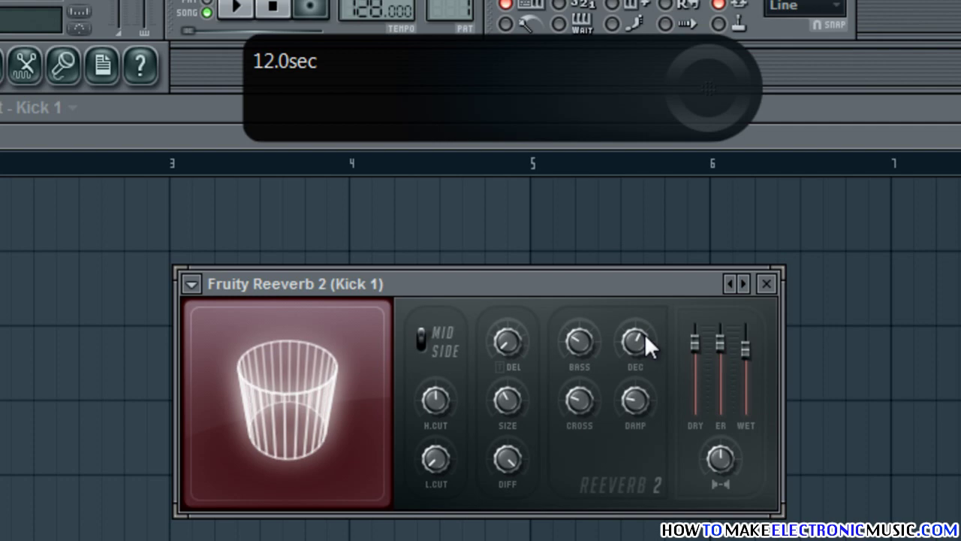
left_click(769, 285)
Step: Select bars 1 through 4 of the playlist and play back the reverberated kick
left_click_drag(732, 194, 124, 192)
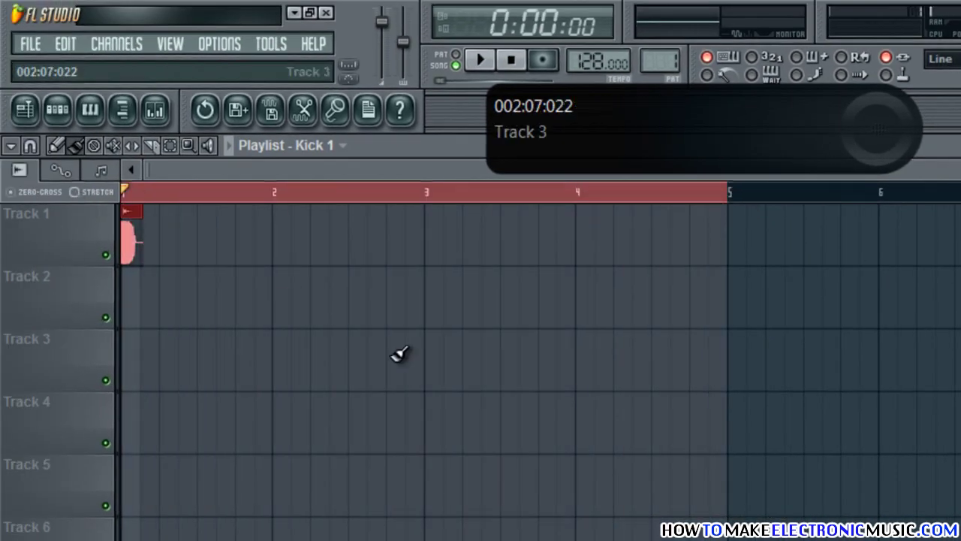
key("space")
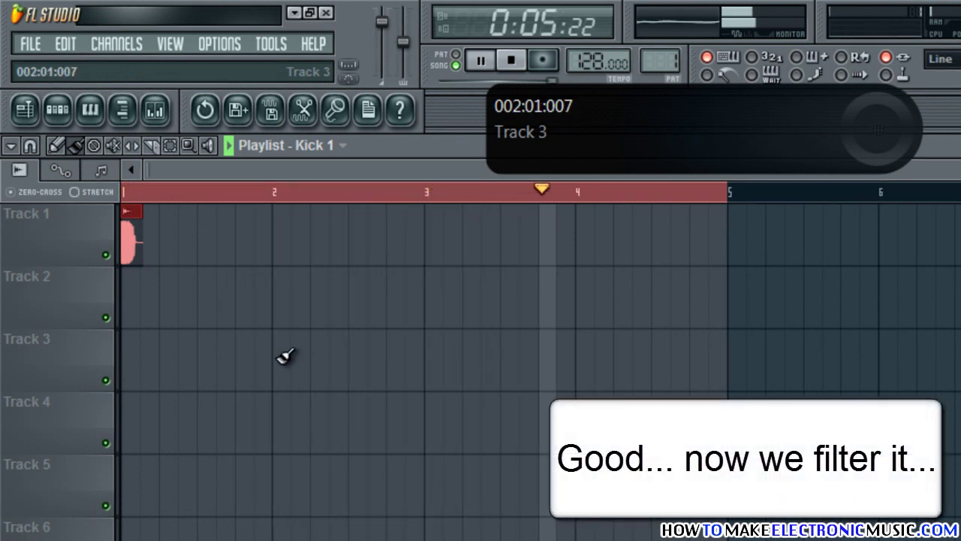
key("space")
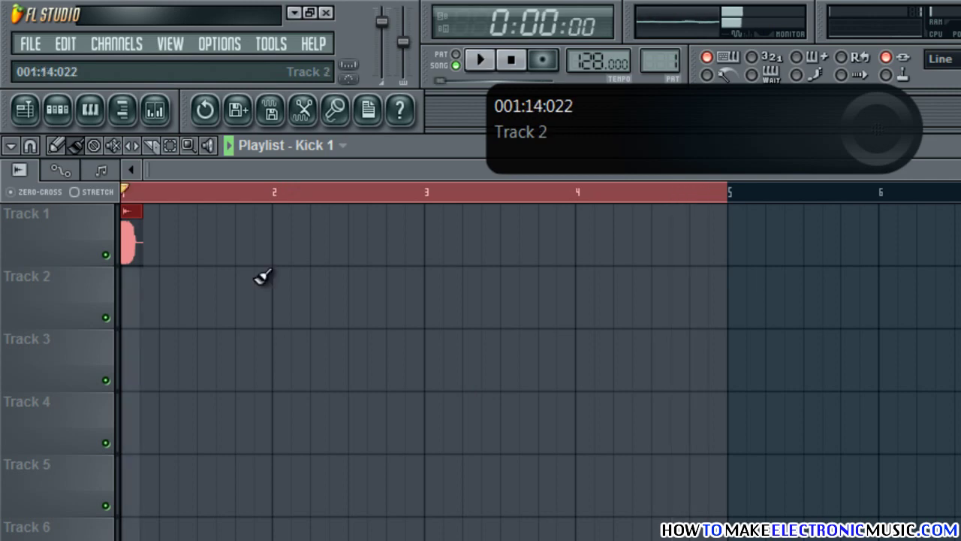
Step: Add Fruity Free Filter to the Kick 1 track's second effect slot, with Q at minimum and frequency at 289 Hz
left_click(155, 109)
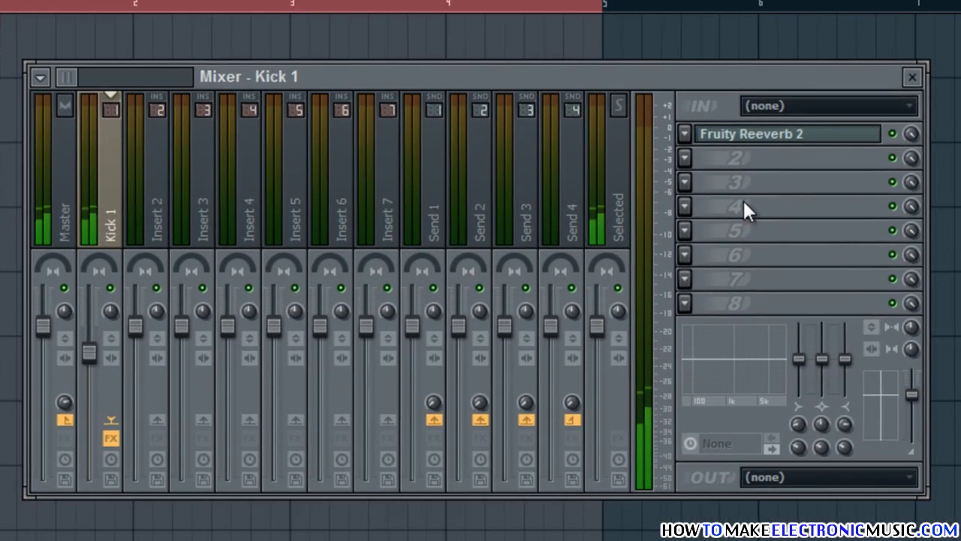
left_click(684, 158)
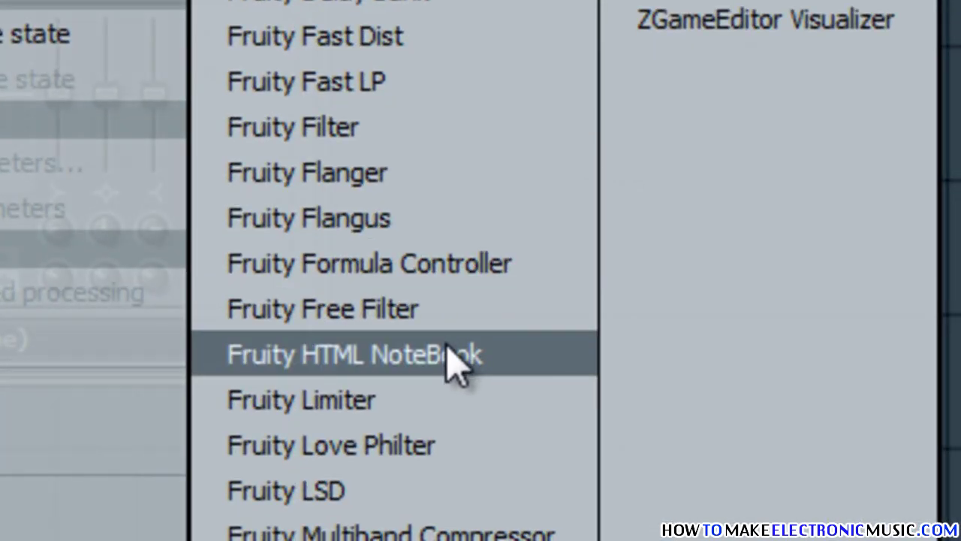
left_click(450, 309)
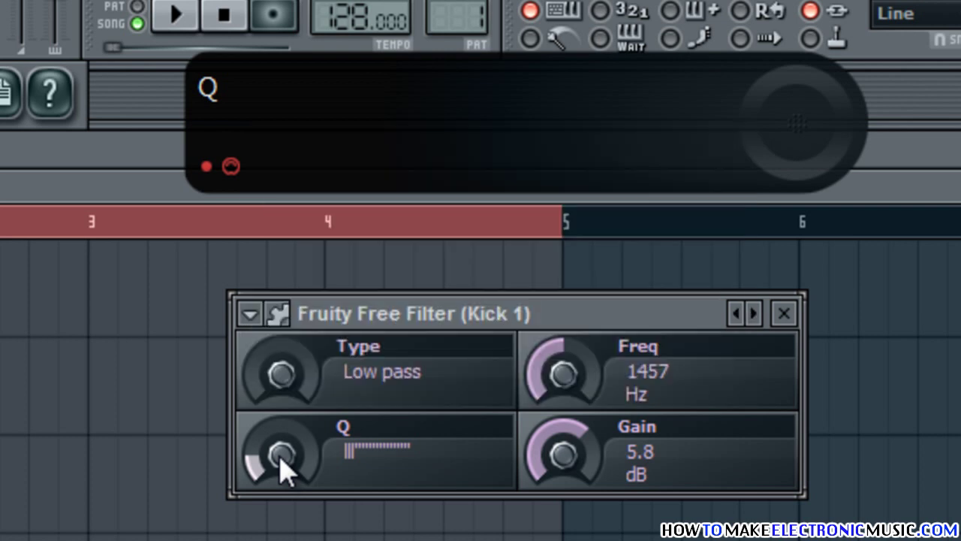
left_click_drag(281, 449, 302, 537)
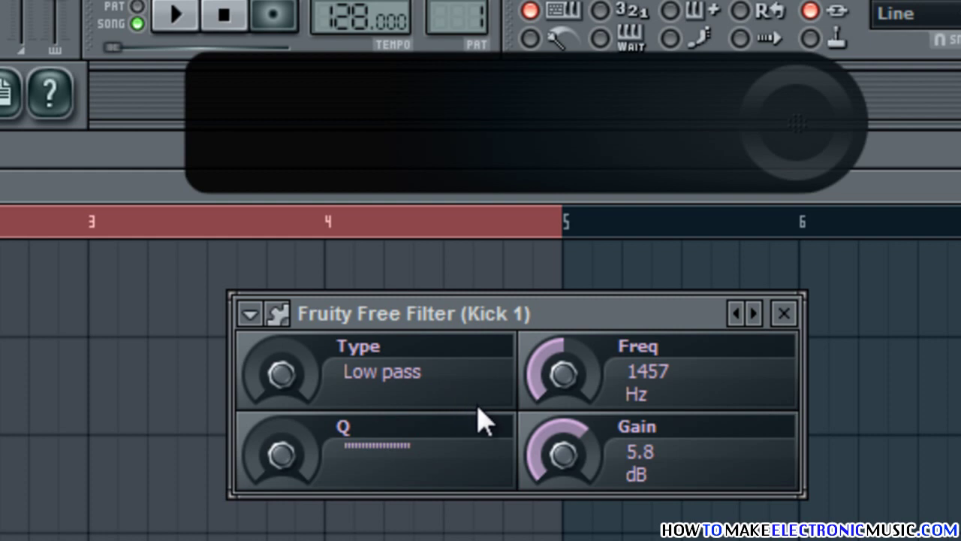
left_click_drag(564, 382, 601, 521)
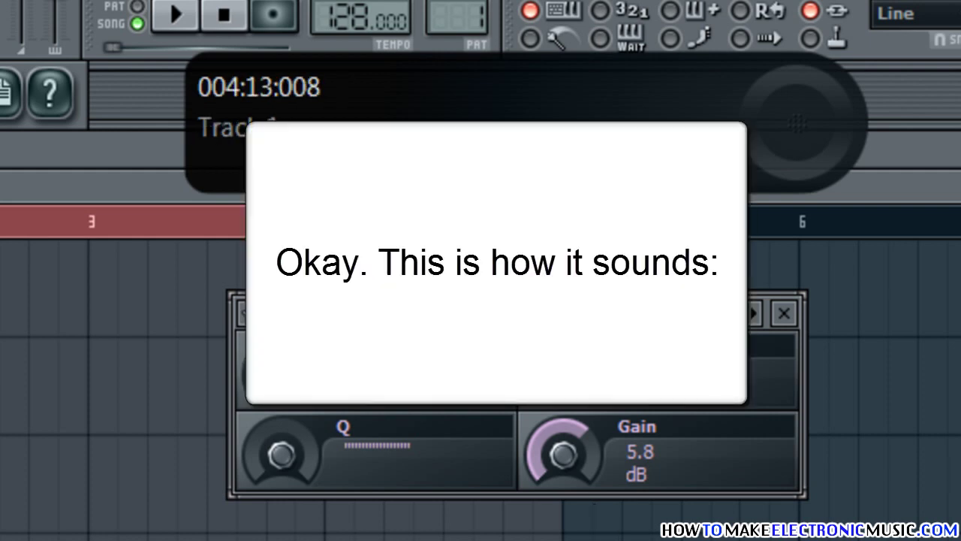
Step: Raise the Free Filter's gain to 9.8 dB, playing back the kick before and after the change
key("space")
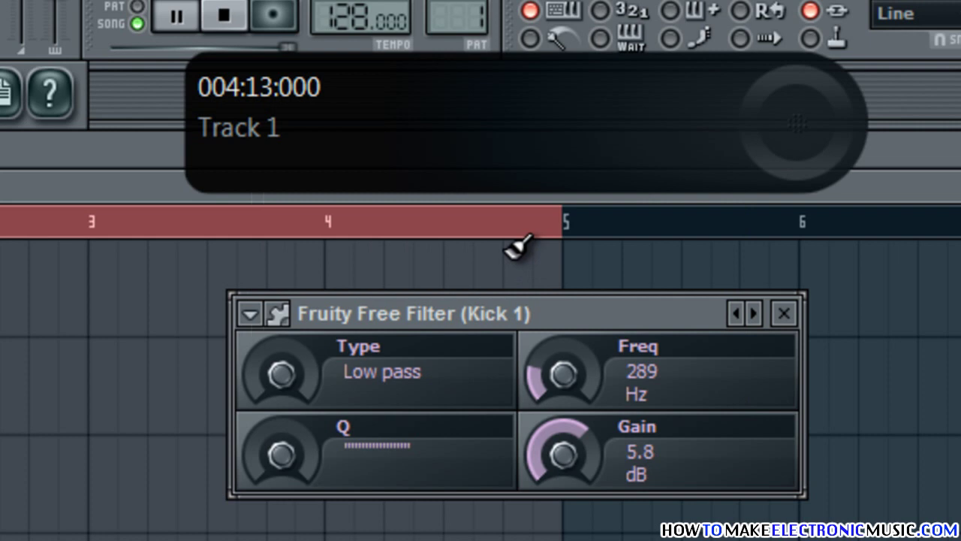
key("space")
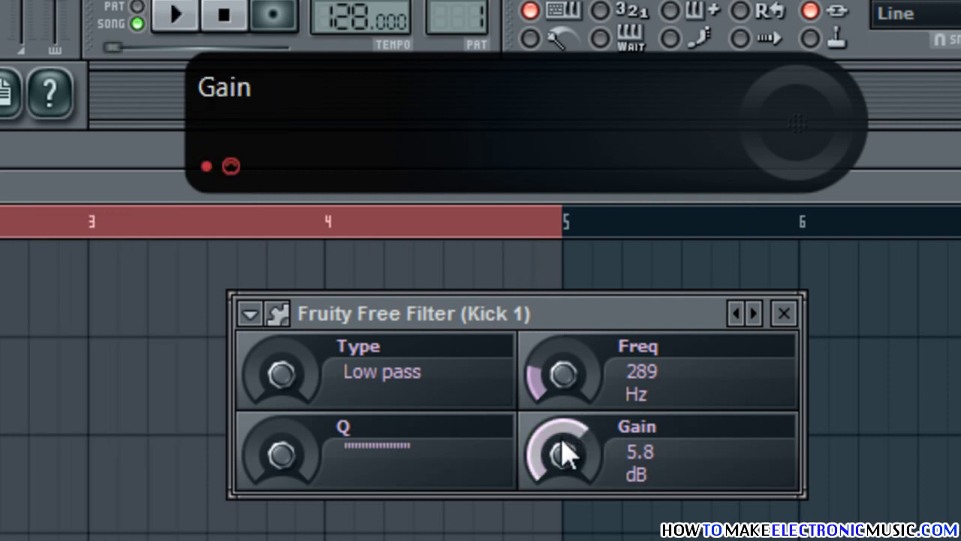
left_click_drag(564, 453, 564, 391)
key("space")
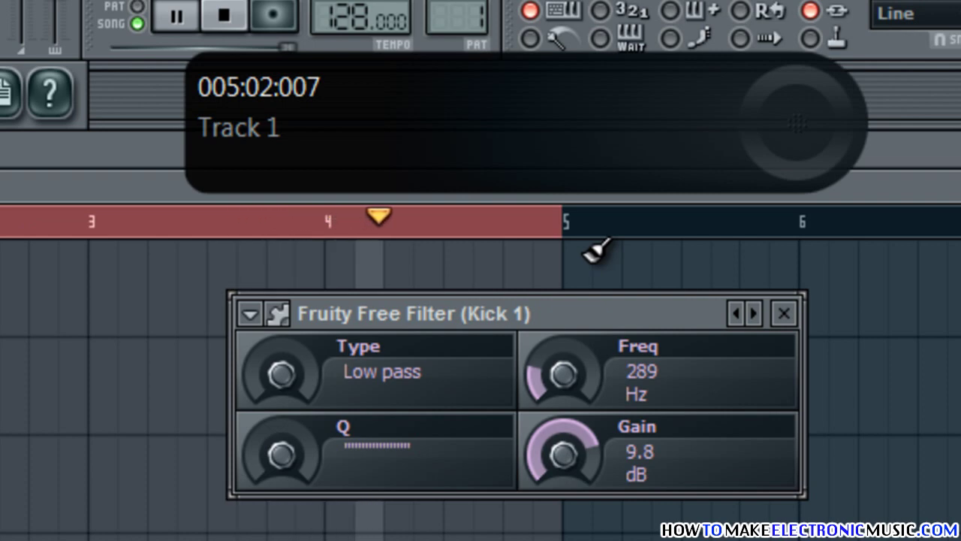
key("space")
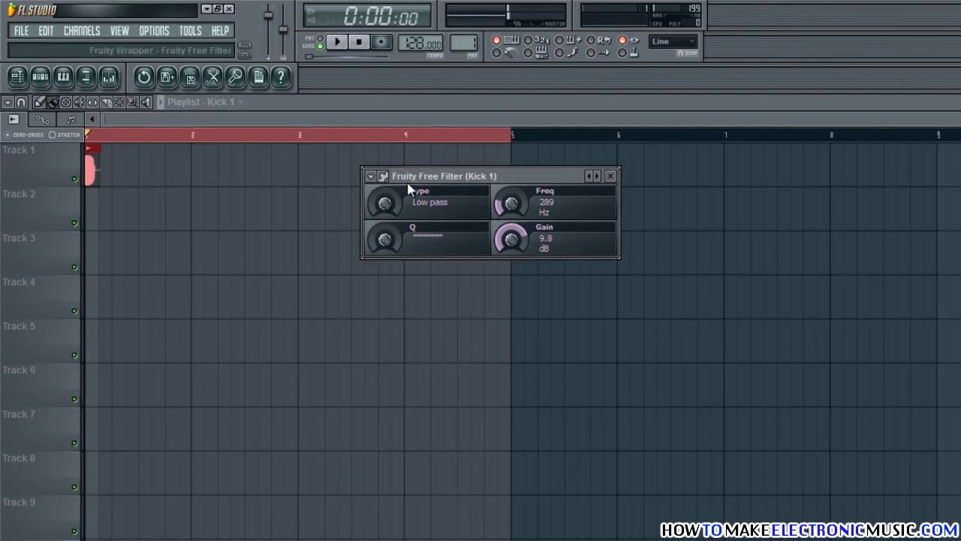
Step: Replace the playlist's time selection with one spanning bars 1 through 8 to include the full reverb tail
left_click(353, 135)
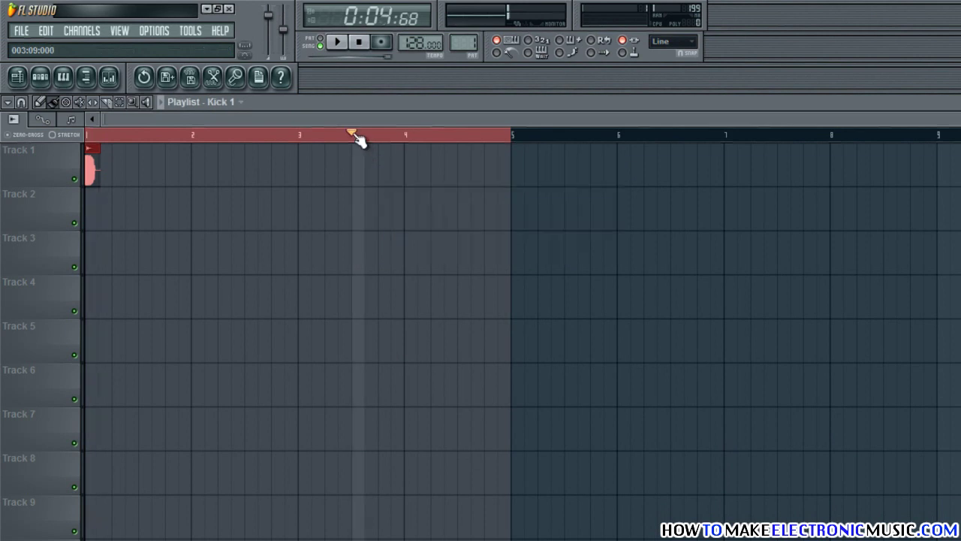
left_click(90, 136, "ctrl")
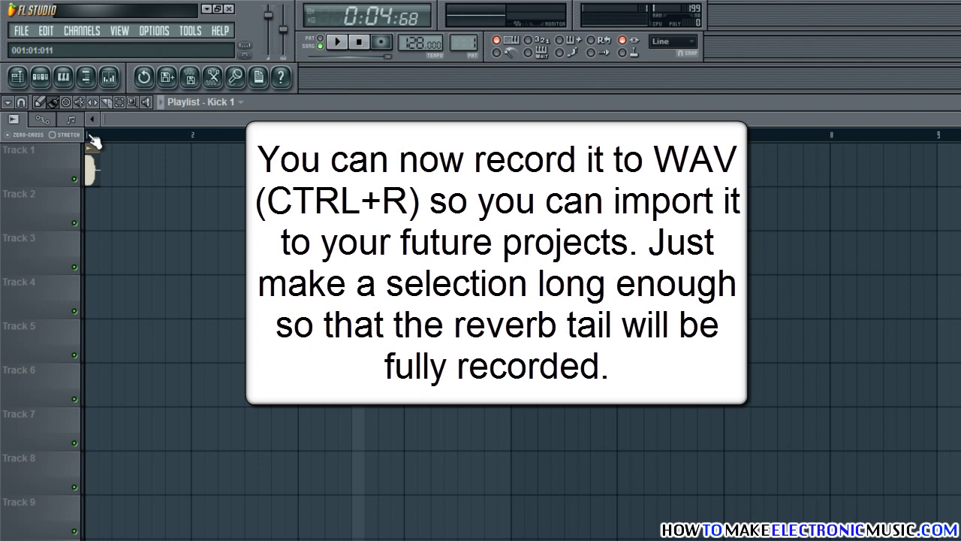
left_click(89, 135)
left_click_drag(87, 133, 936, 150)
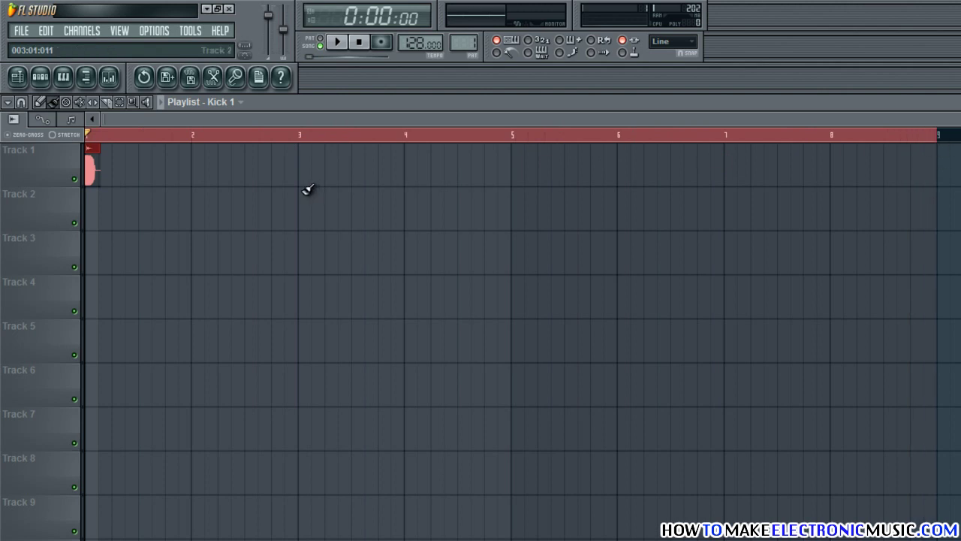
Step: Render the selection to a WAV file named Boom in D:\tut projects and close the Fruity Free Filter window
key("ctrl+r")
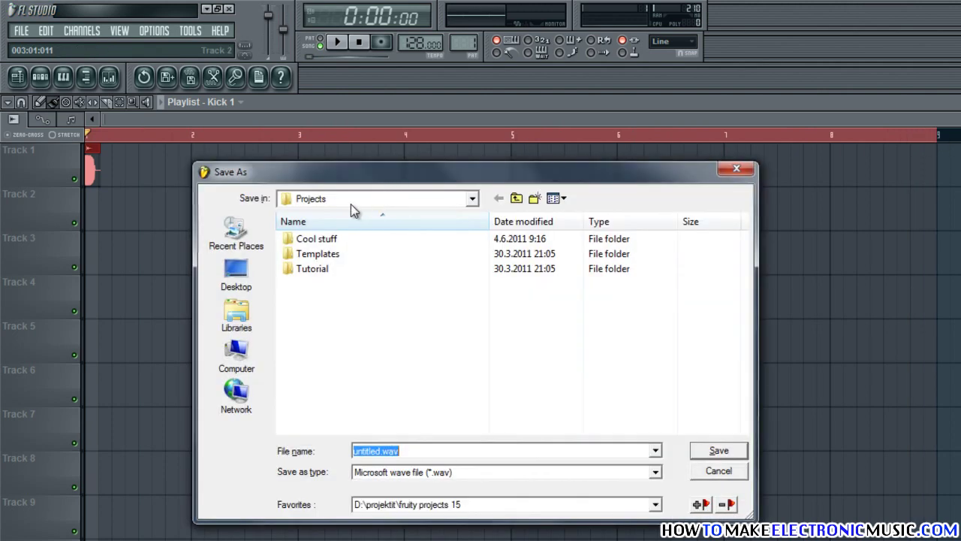
left_click(450, 505)
left_click(446, 521)
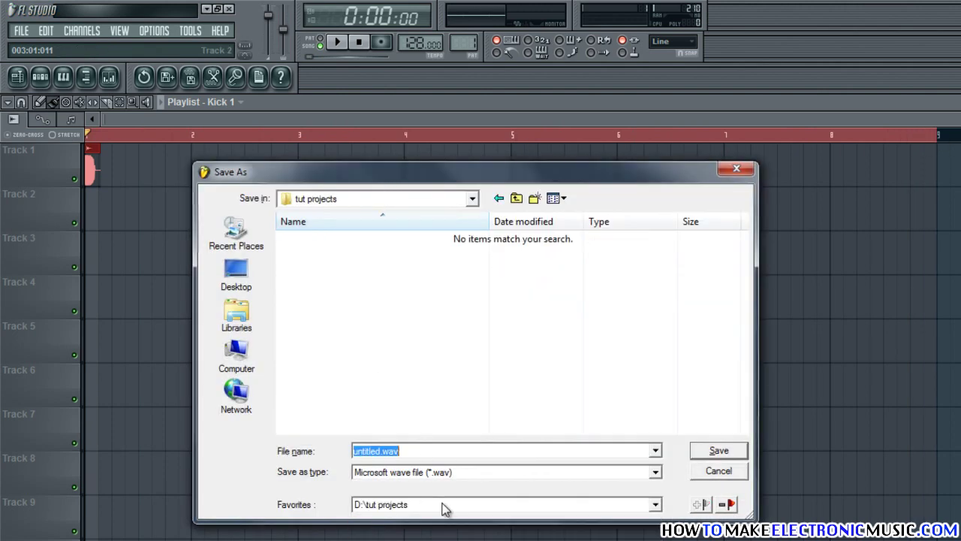
left_click(429, 451)
left_click_drag(468, 451, 332, 449)
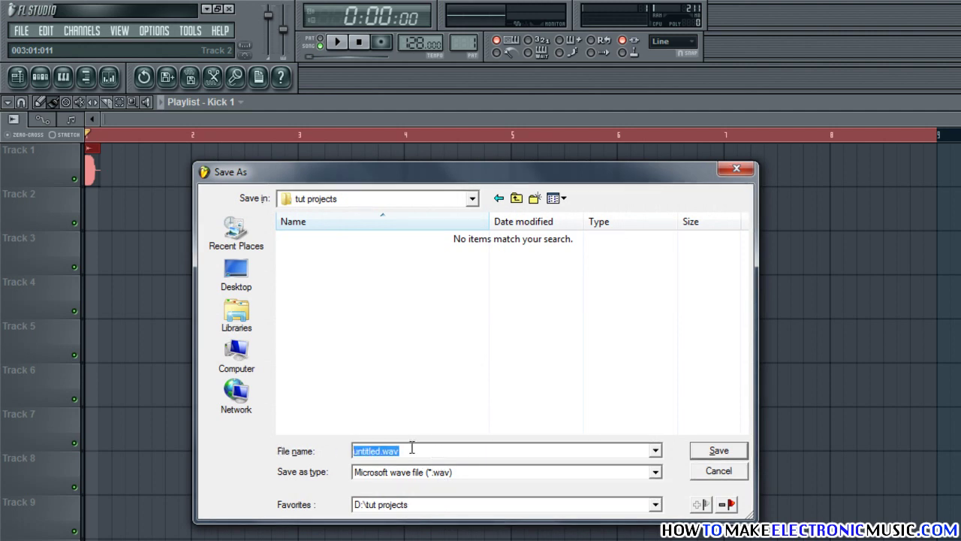
type("Boom")
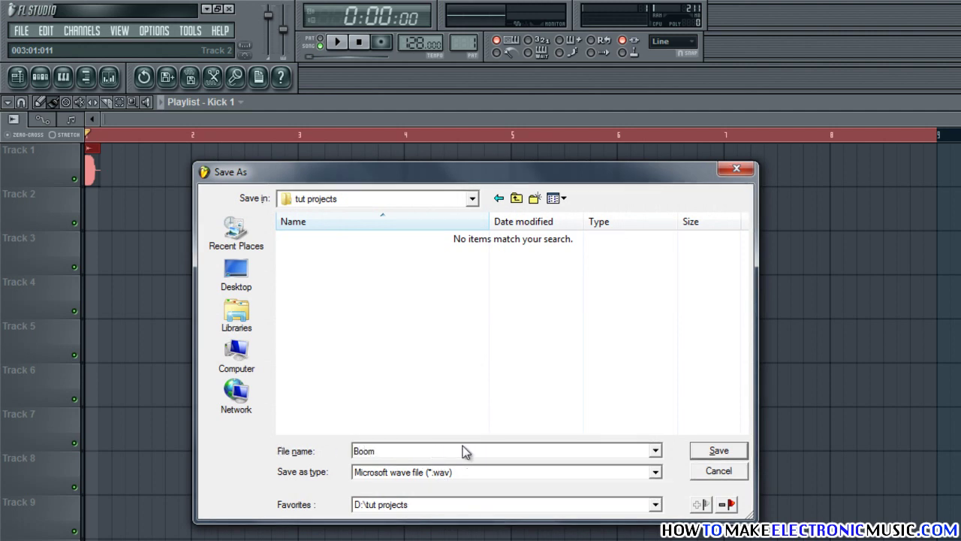
left_click(719, 451)
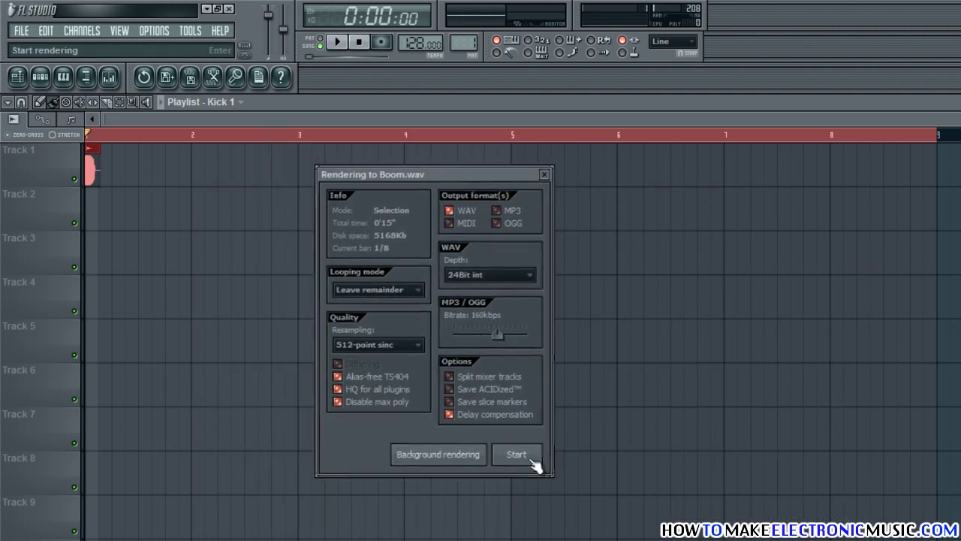
left_click(532, 461)
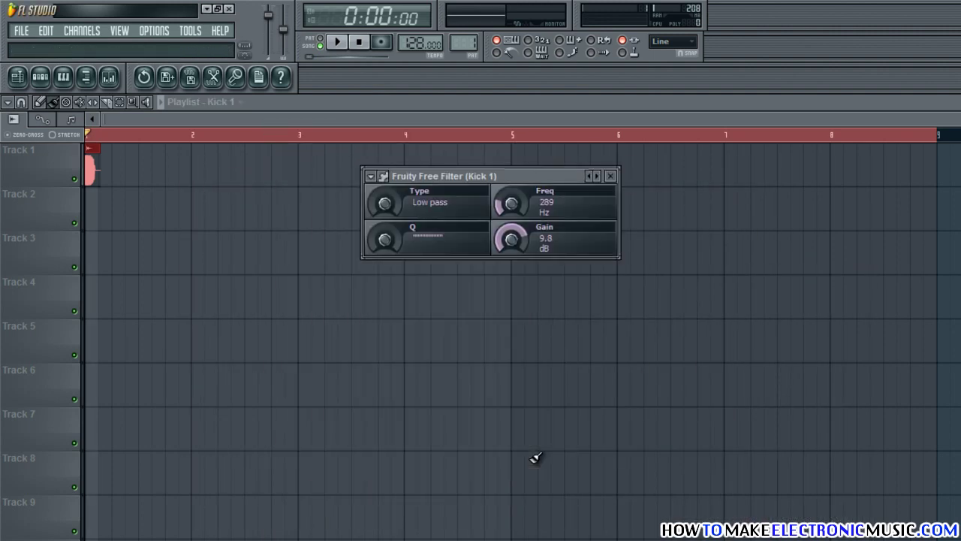
left_click(610, 176)
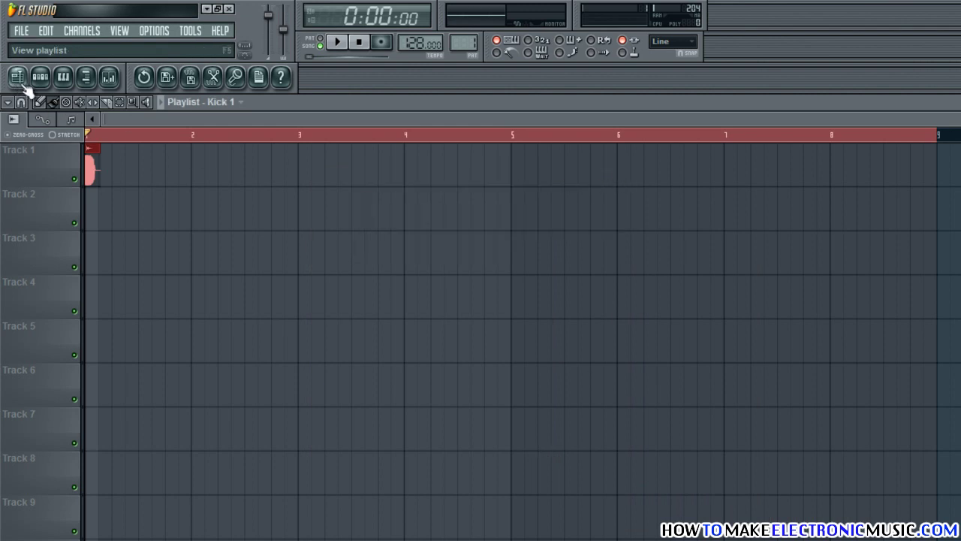
Step: Start a new empty project, discarding the unsaved changes to untitled.flp
left_click(21, 30)
left_click(27, 46)
left_click(774, 471)
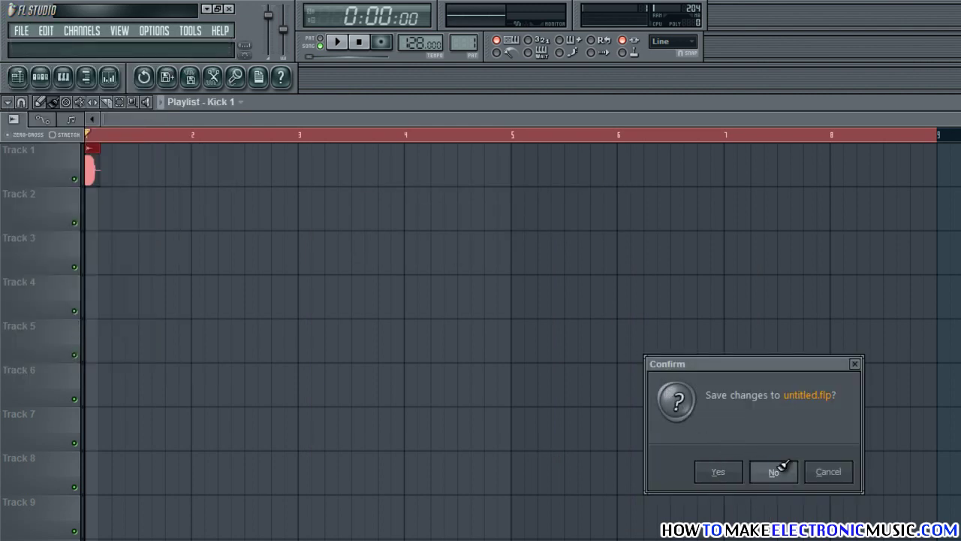
Step: Place the rendered Boom sample from the tut projects folder at bar 1 of Track 1 in the playlist, closing the browser
left_click(86, 77)
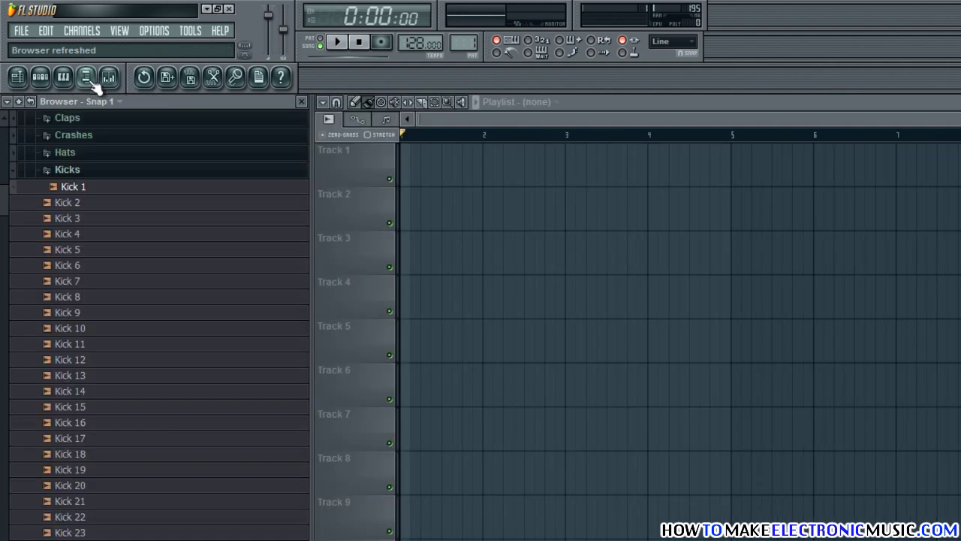
left_click(18, 101)
left_click_drag(96, 170, 405, 165)
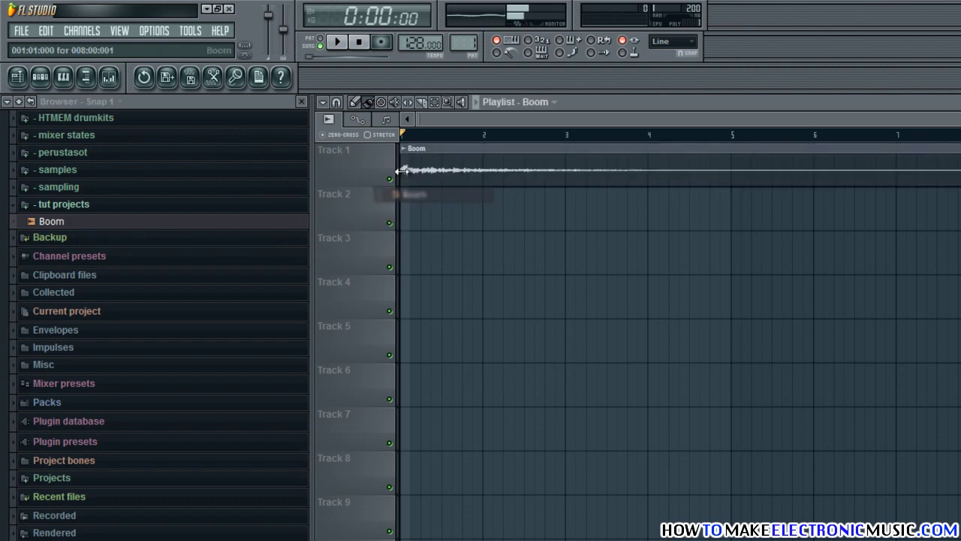
left_click(301, 100)
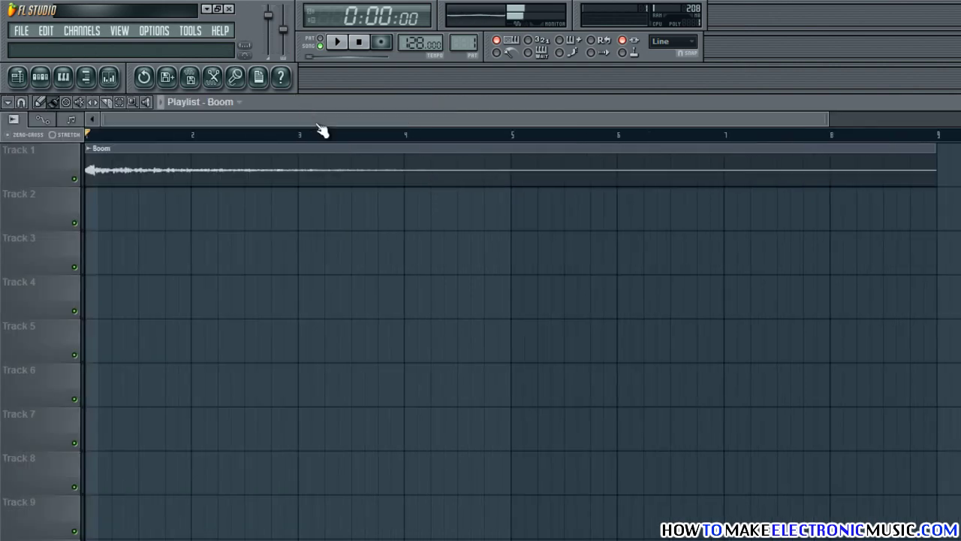
Step: Enable Normalize in the Boom clip's channel settings and play back the first bars
double_click(331, 166)
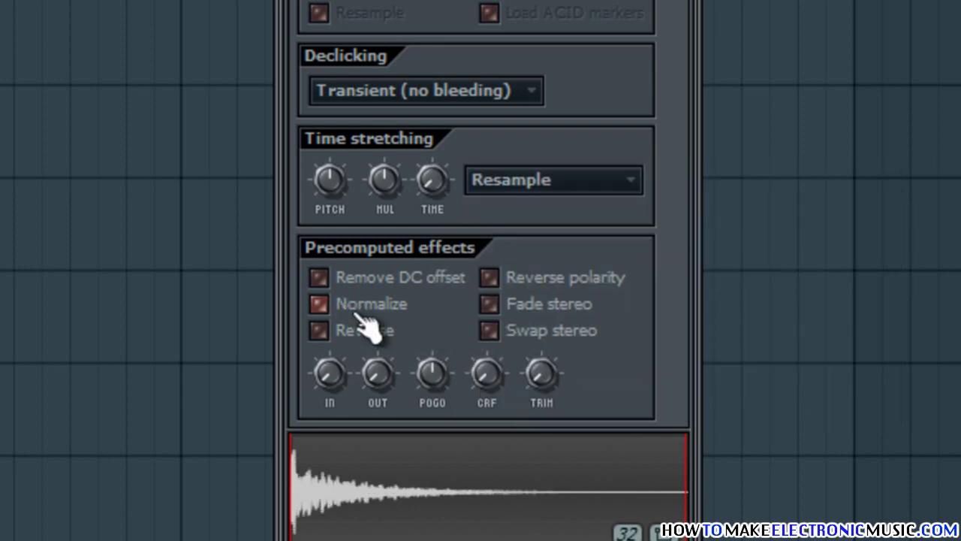
left_click(359, 313)
left_click(423, 159)
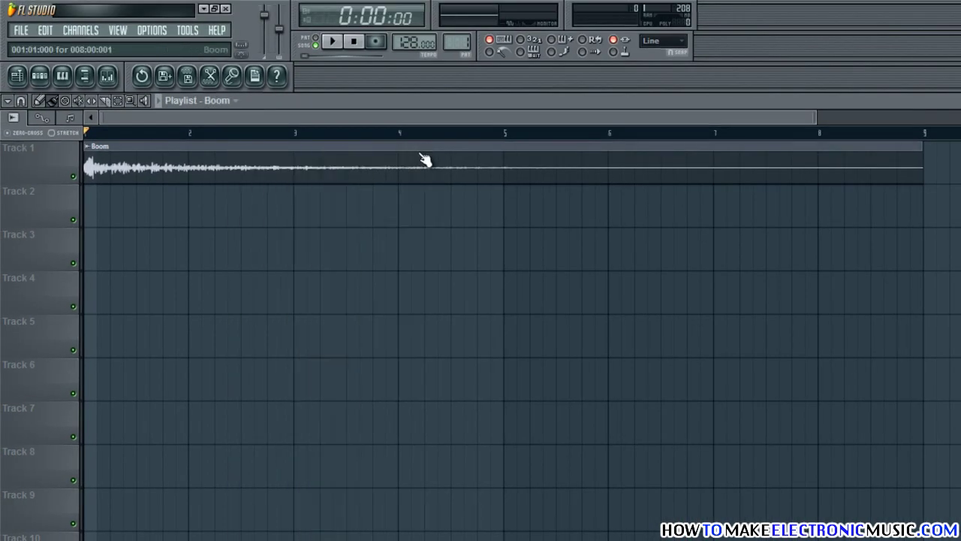
left_click(332, 41)
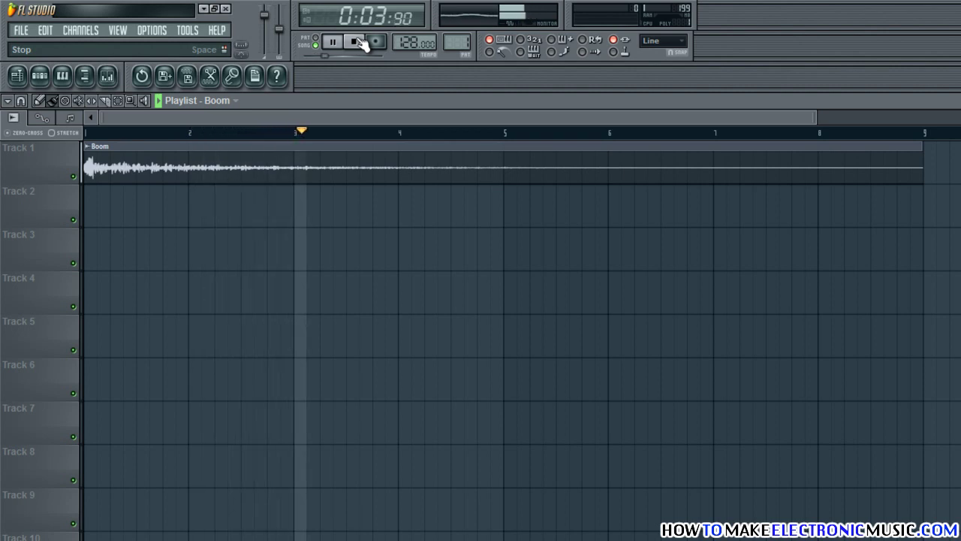
left_click(362, 42)
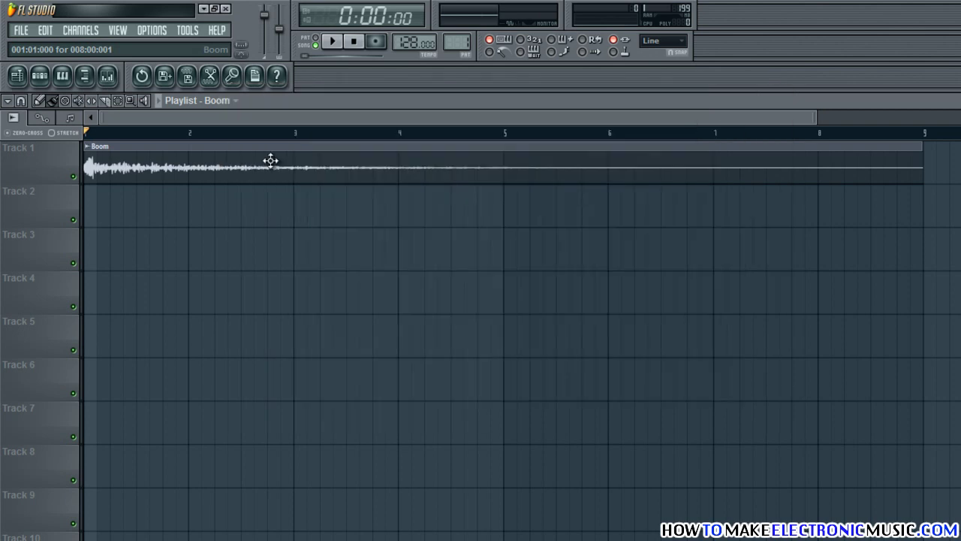
Step: Enable Reverse among the Boom clip's precomputed effects and close its channel settings
double_click(270, 161)
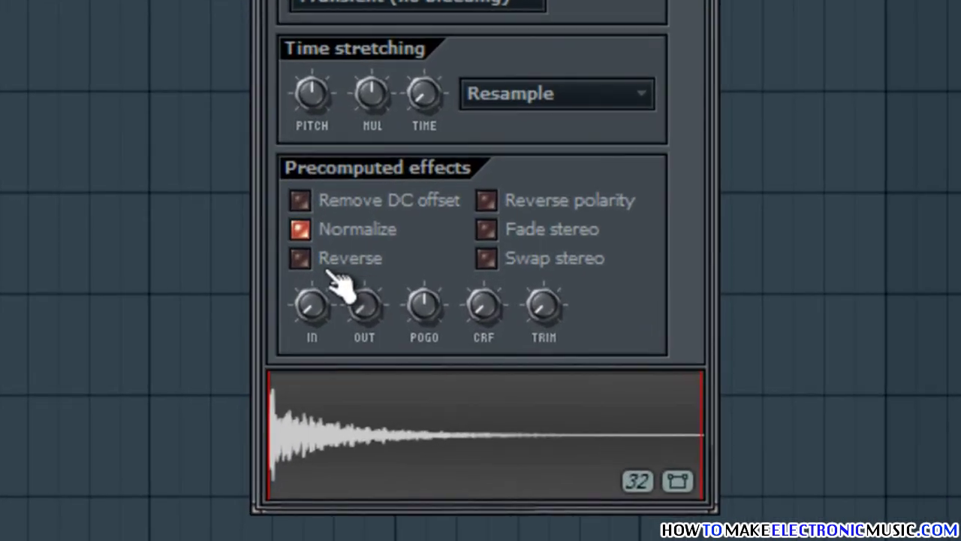
left_click(301, 259)
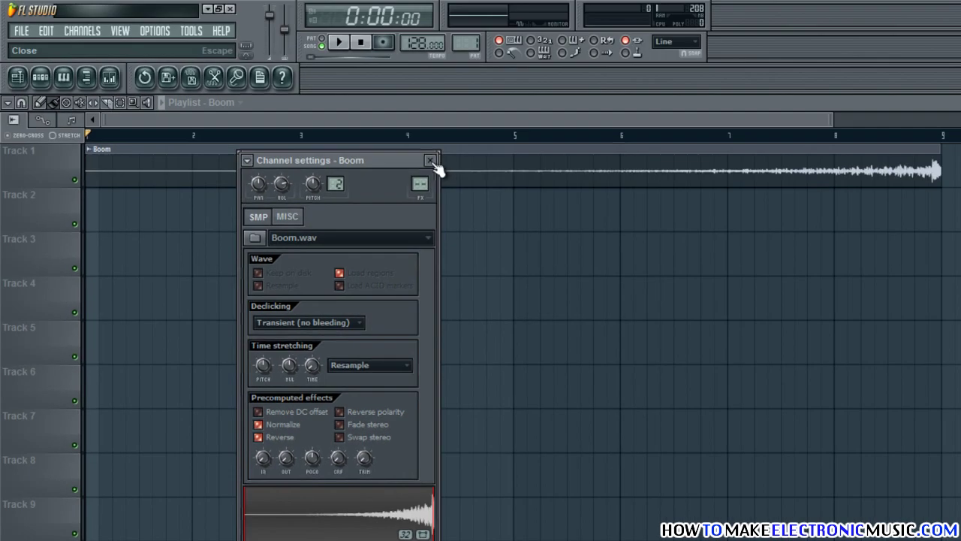
left_click(430, 161)
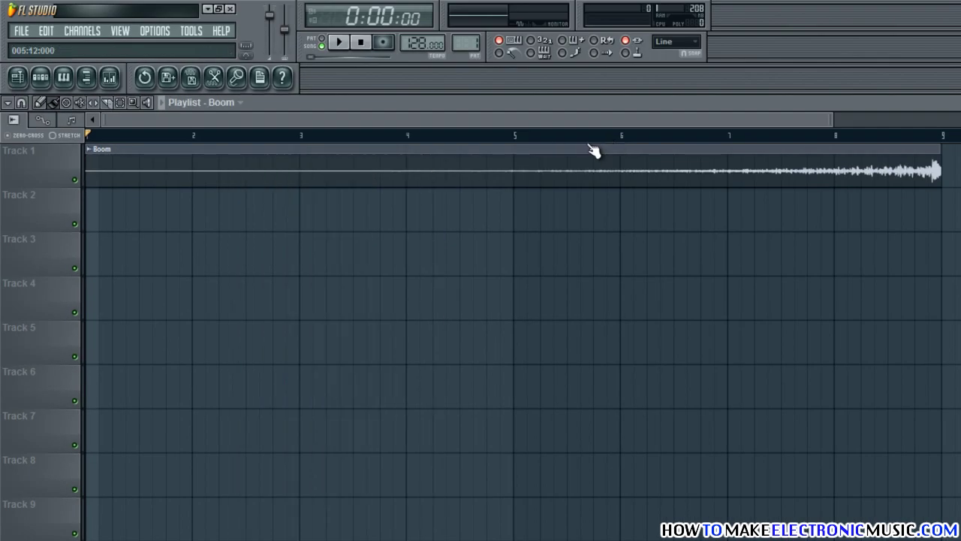
Step: Select the reversed Boom clip's full span on Track 1 and play it back from bar 5
left_click(515, 135)
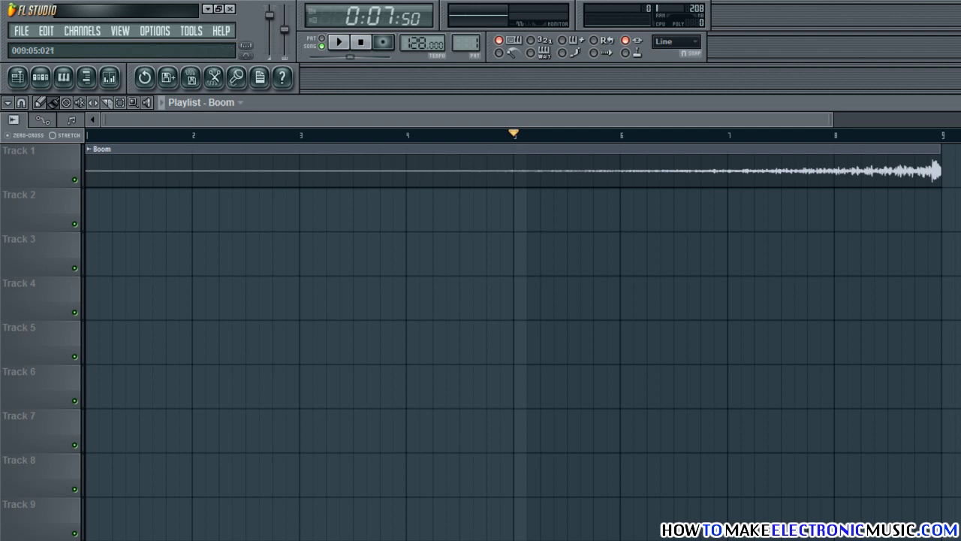
left_click(3, 170)
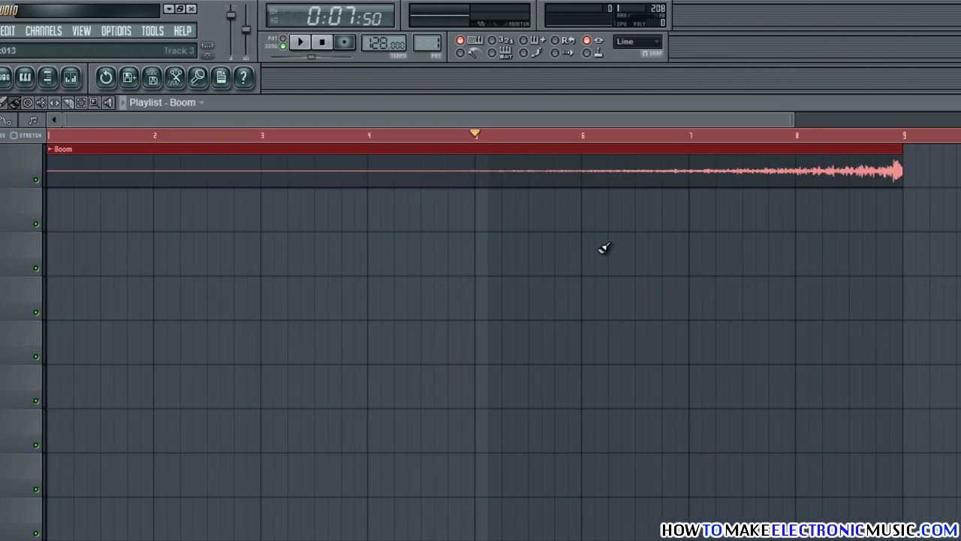
key("space")
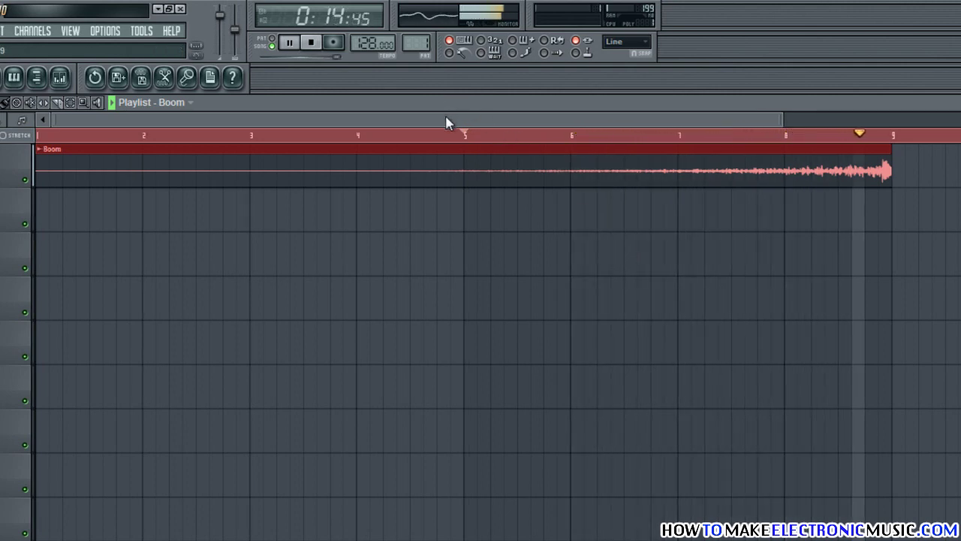
left_click(311, 43)
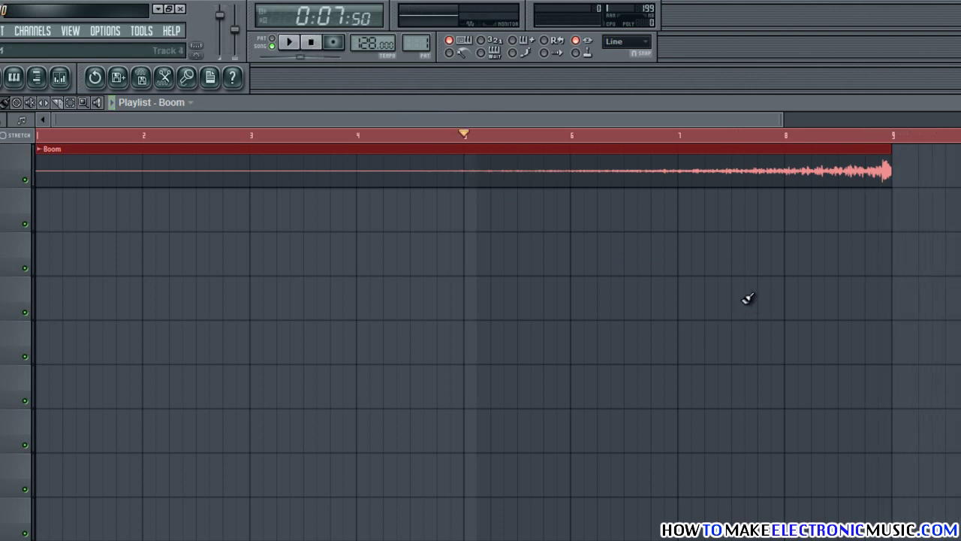